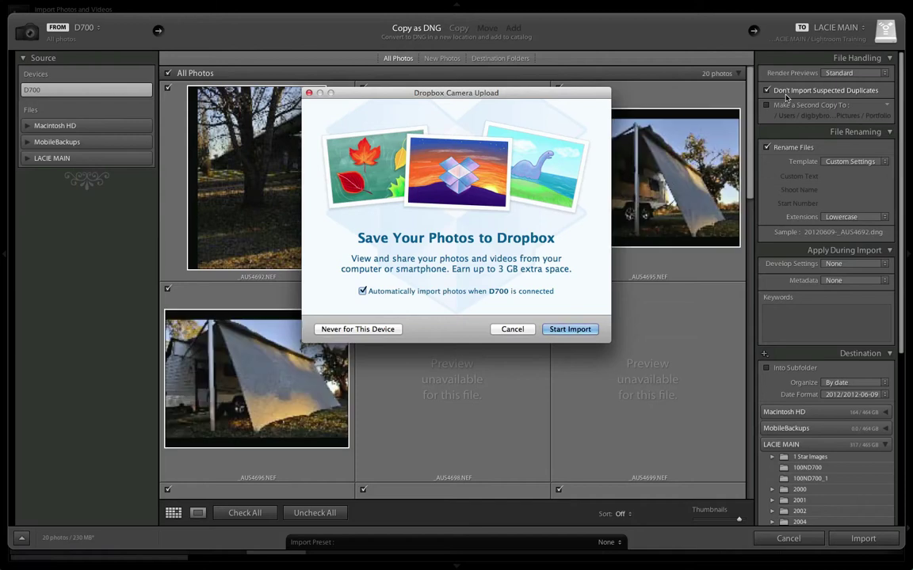
# Dismiss the Dropbox camera upload prompt, then inspect the first photo enlarged to 4:1 and return to the thumbnail grid.
pyautogui.click(513, 330)
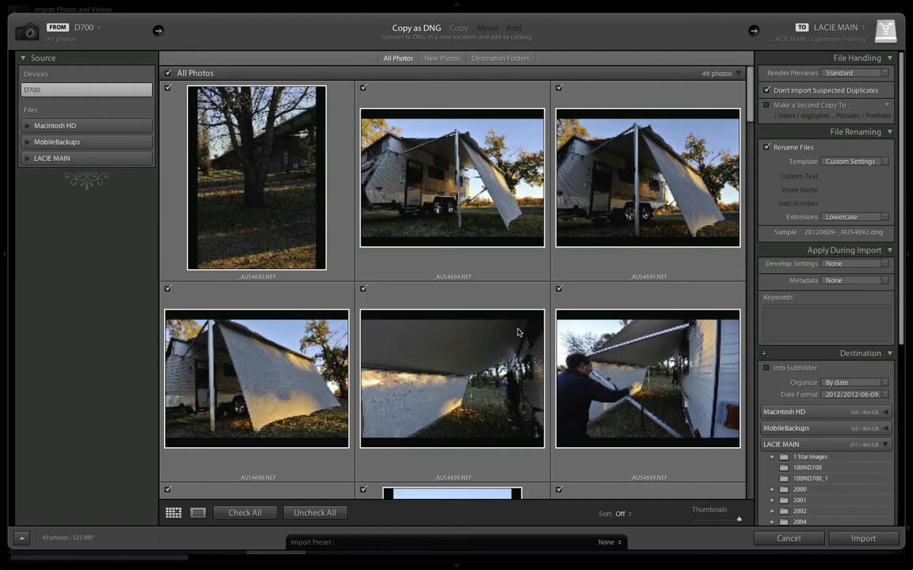
pyautogui.click(196, 513)
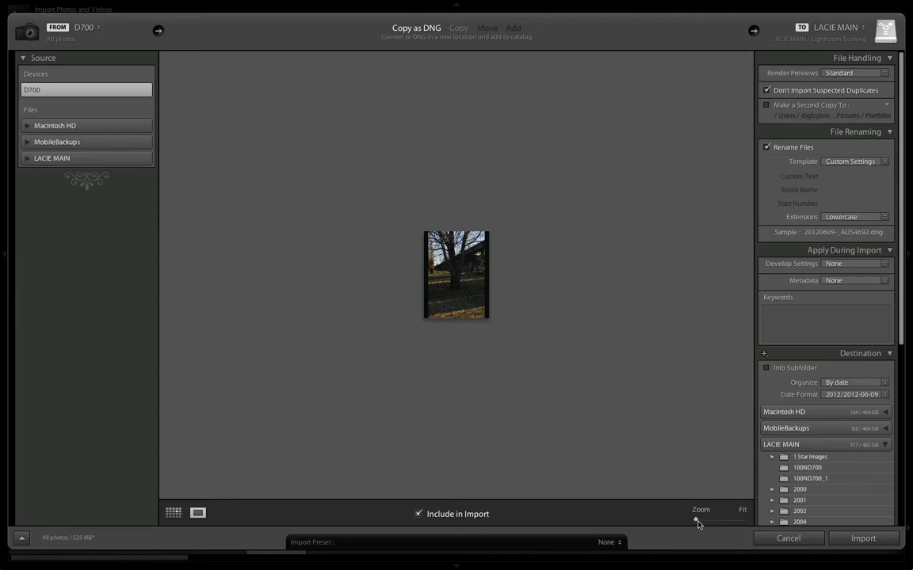
pyautogui.moveTo(694, 522); pyautogui.dragTo(737, 529)
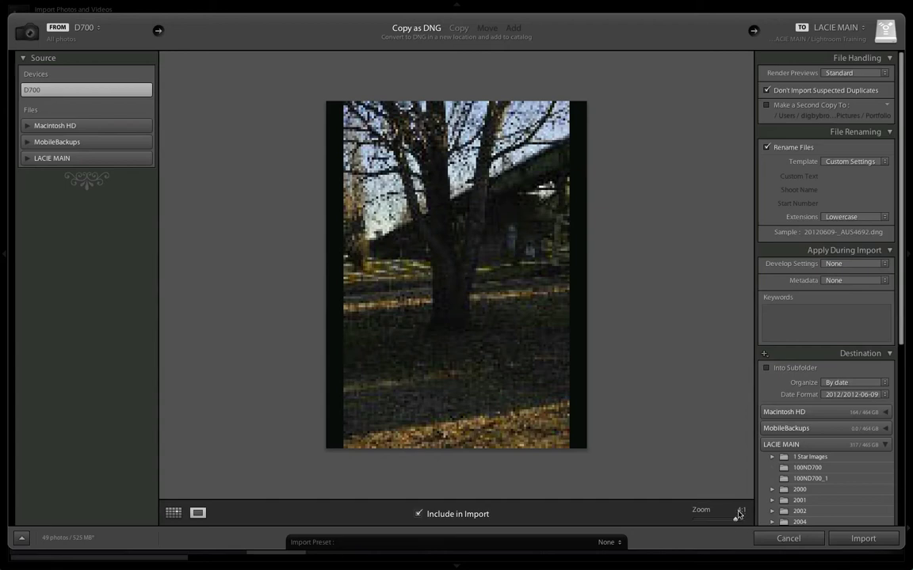
pyautogui.click(174, 515)
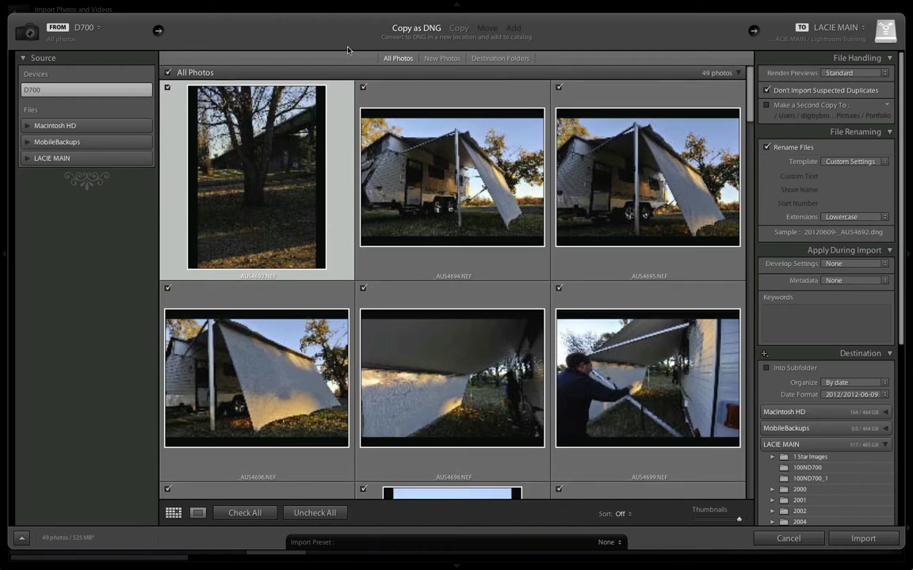
# Exclude the first six photos from the import and look through the remaining thumbnails.
pyautogui.click(167, 89)
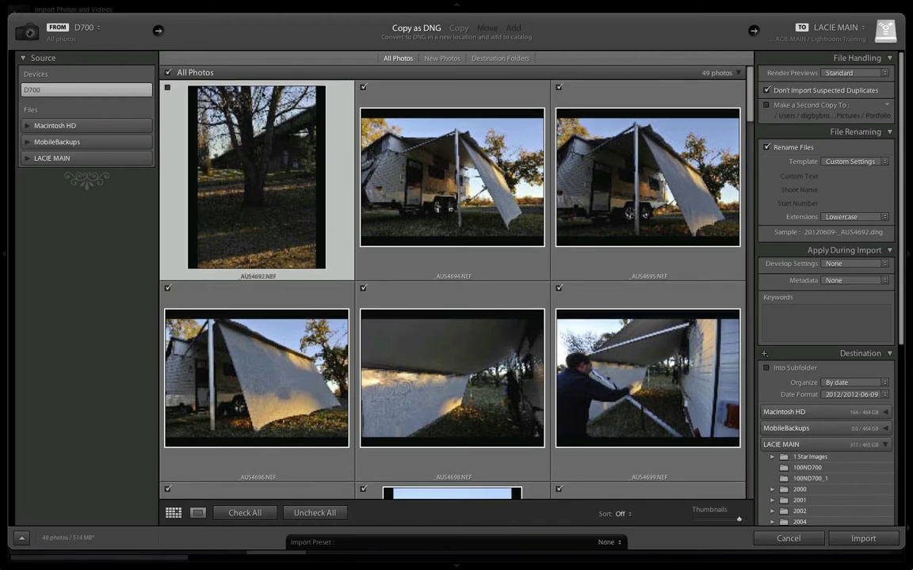
pyautogui.click(363, 87)
pyautogui.click(558, 87)
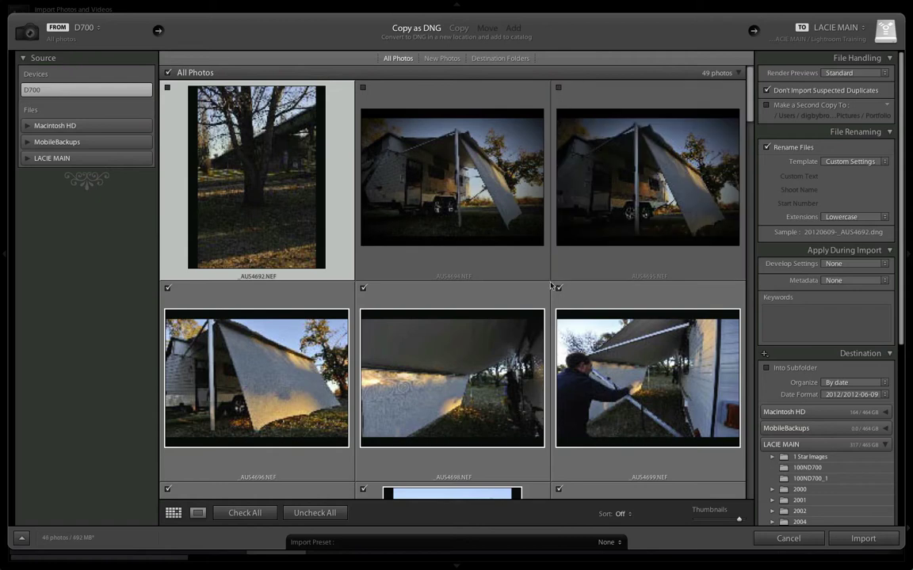
pyautogui.click(559, 287)
pyautogui.click(363, 288)
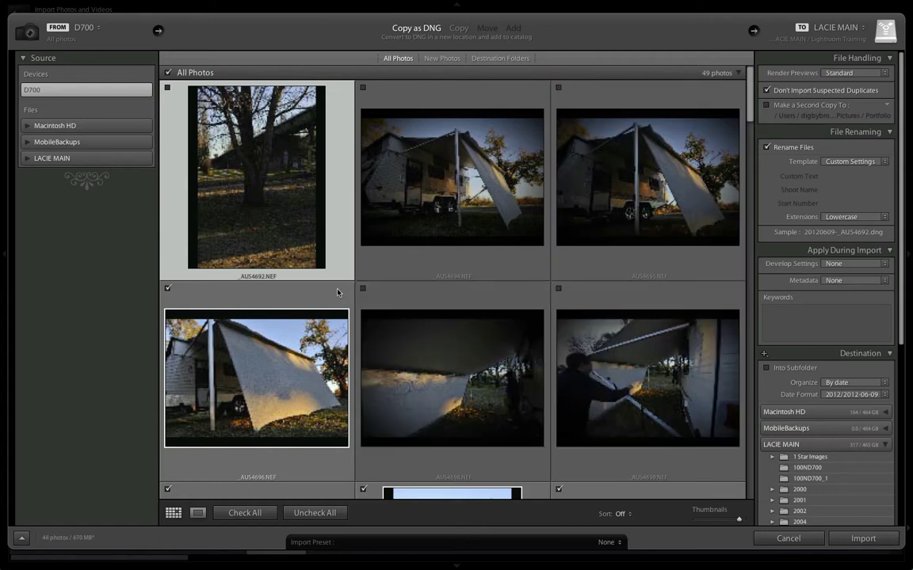
pyautogui.click(168, 290)
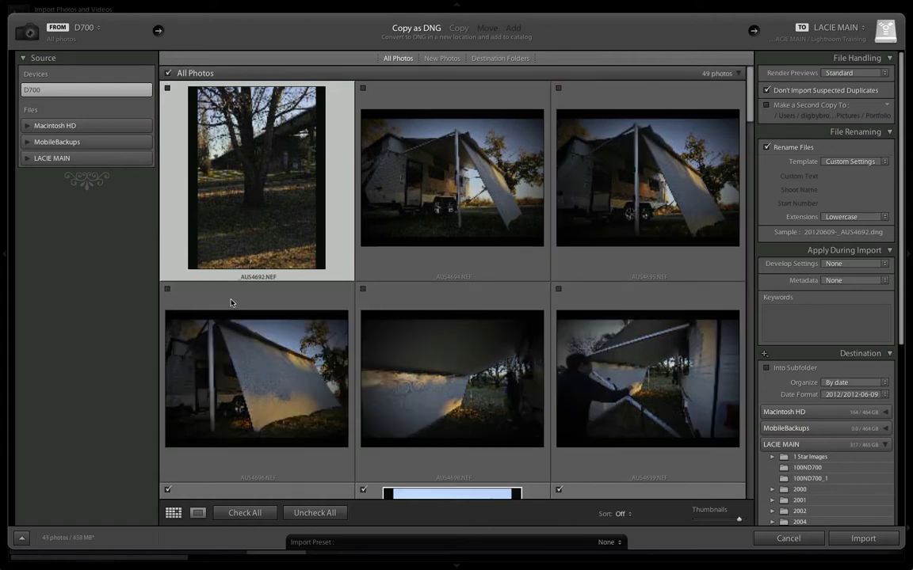
pyautogui.moveTo(750, 119); pyautogui.dragTo(756, 169)
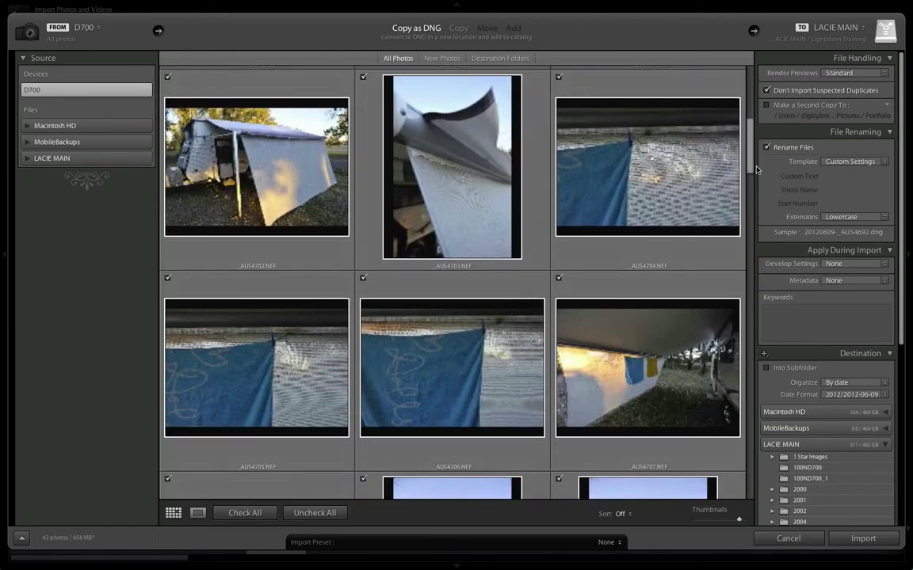
pyautogui.moveTo(757, 169); pyautogui.dragTo(739, 510)
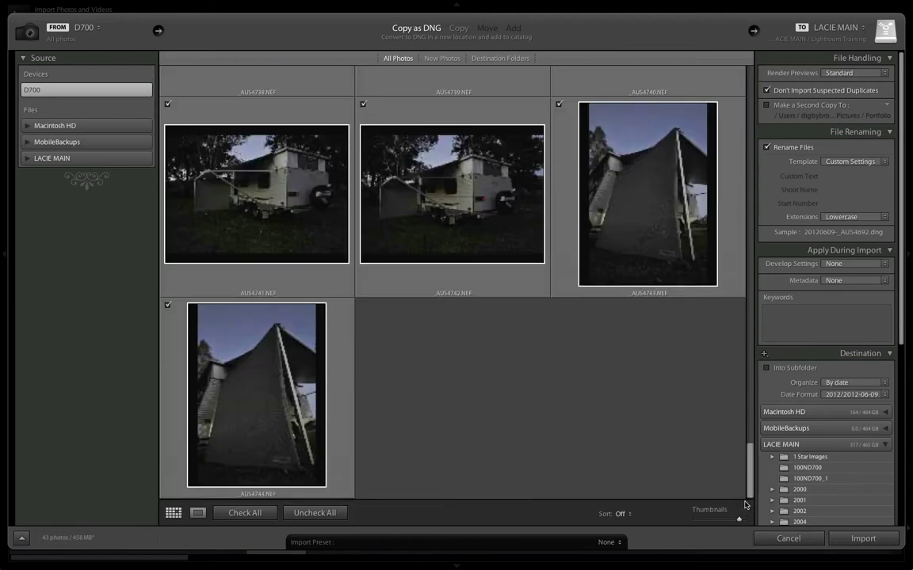
pyautogui.moveTo(746, 474); pyautogui.dragTo(738, 88)
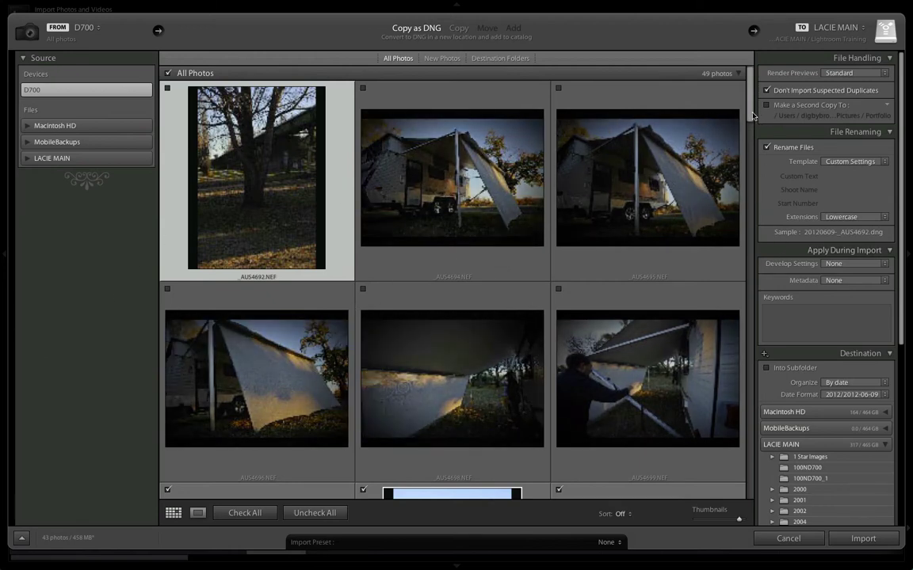
pyautogui.moveTo(751, 116); pyautogui.dragTo(752, 147)
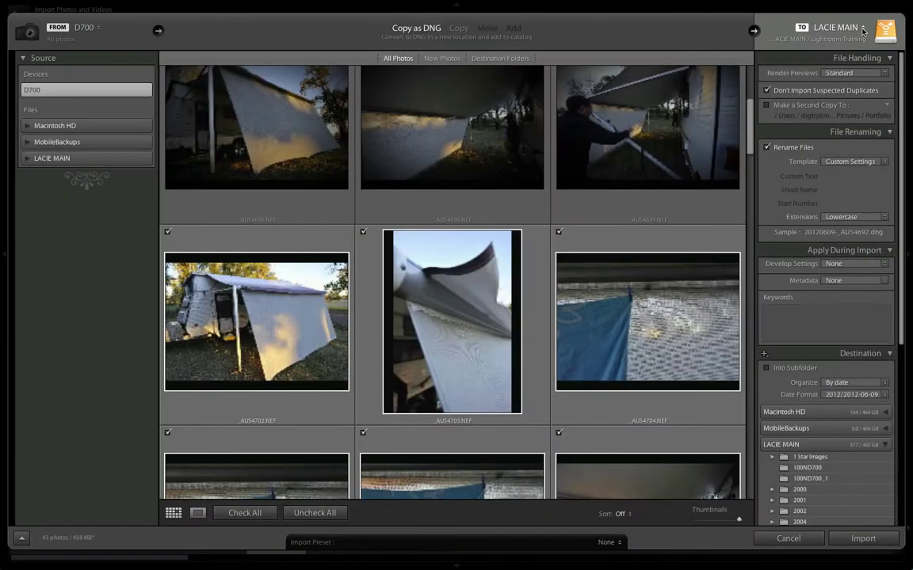
# Confirm /Volumes/LACIE MAIN/Lightroom Training as the import destination and keep Standard for rendered previews.
pyautogui.click(862, 31)
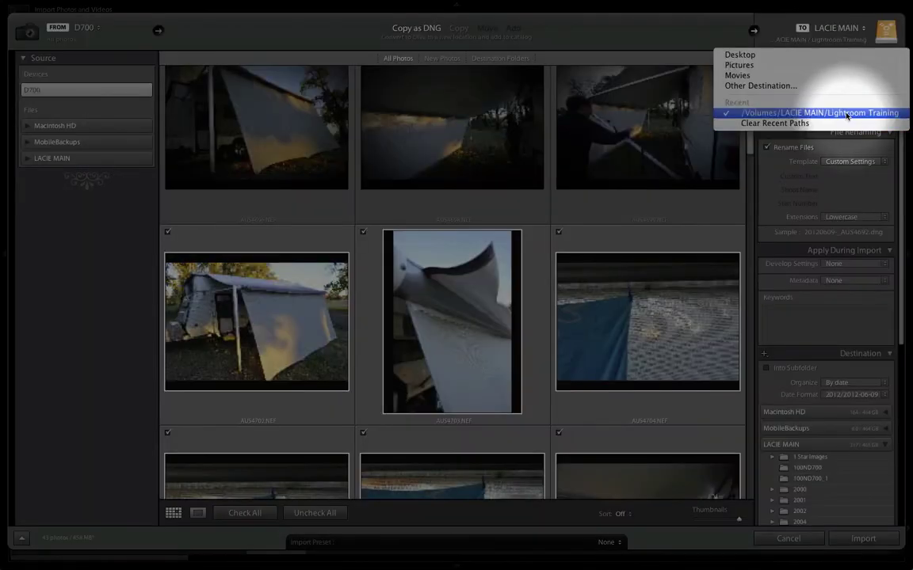
pyautogui.click(846, 113)
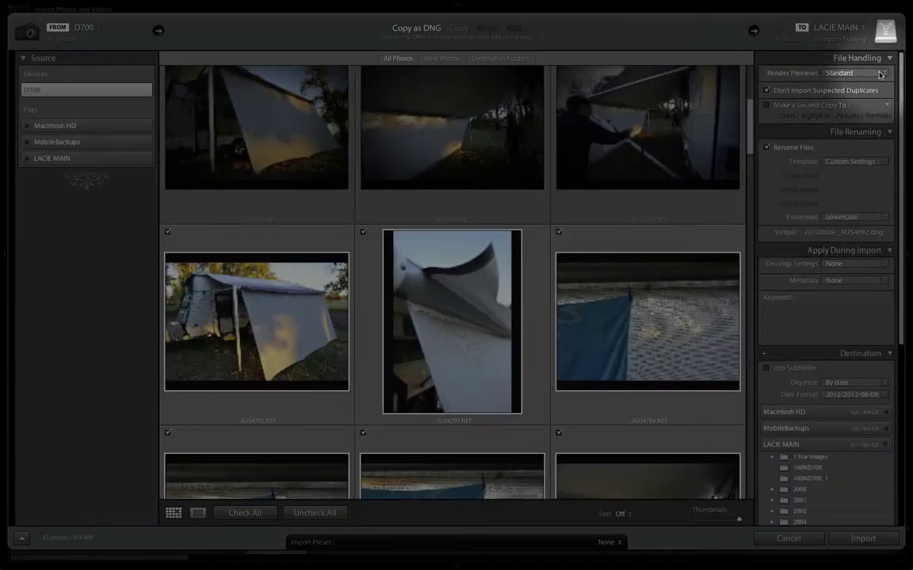
pyautogui.click(883, 73)
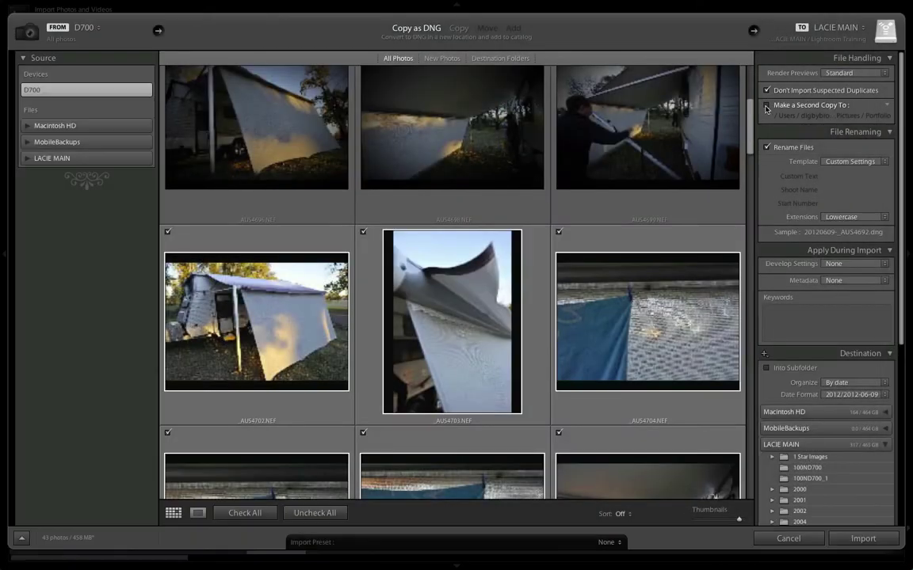
# Turn the option to make a second copy on and off again.
pyautogui.click(766, 106)
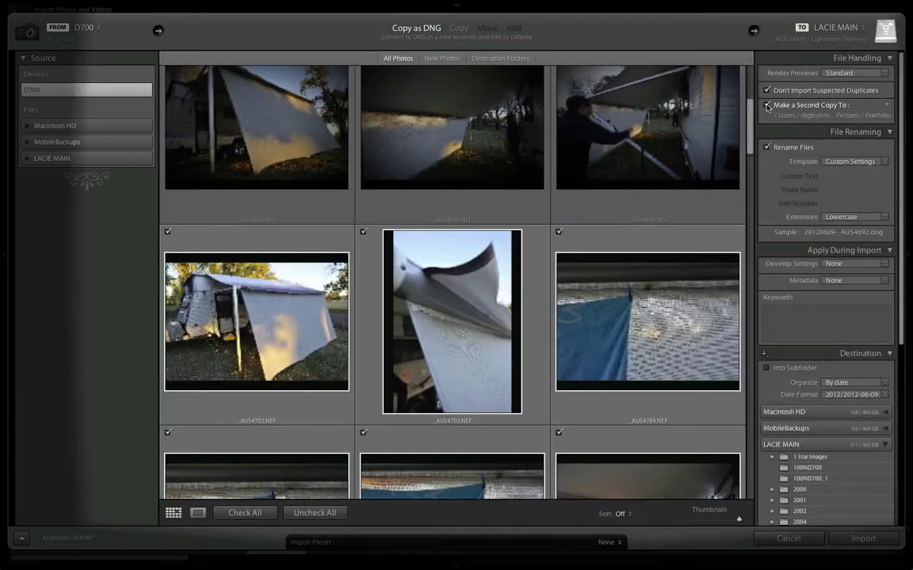
pyautogui.click(766, 106)
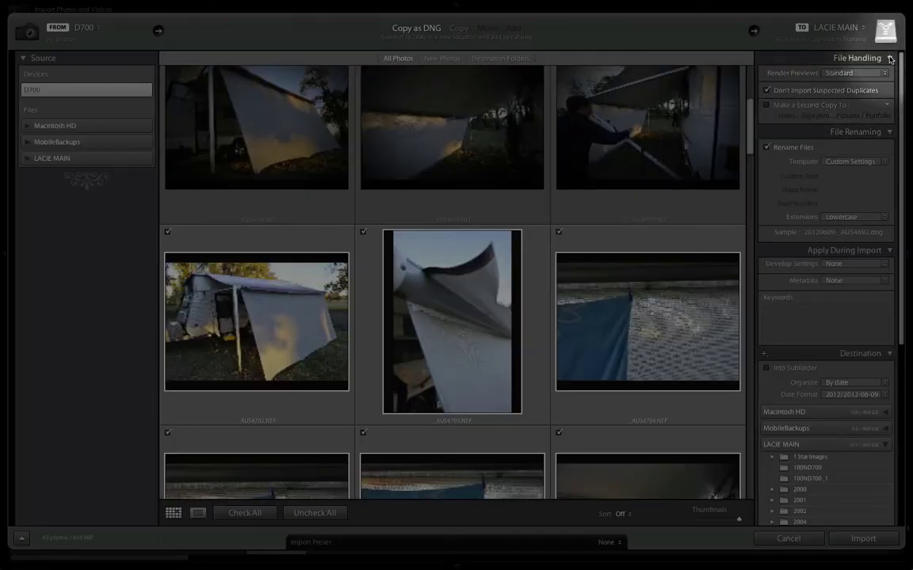
# Open the file renaming template for editing and accept the Date (YYYYMMDD) - Filename pattern.
pyautogui.click(887, 58)
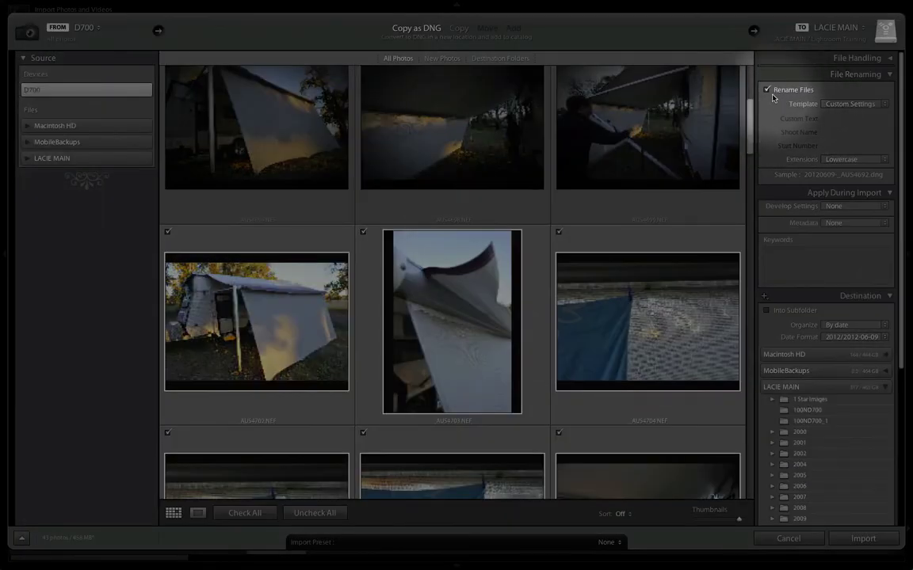
pyautogui.click(884, 107)
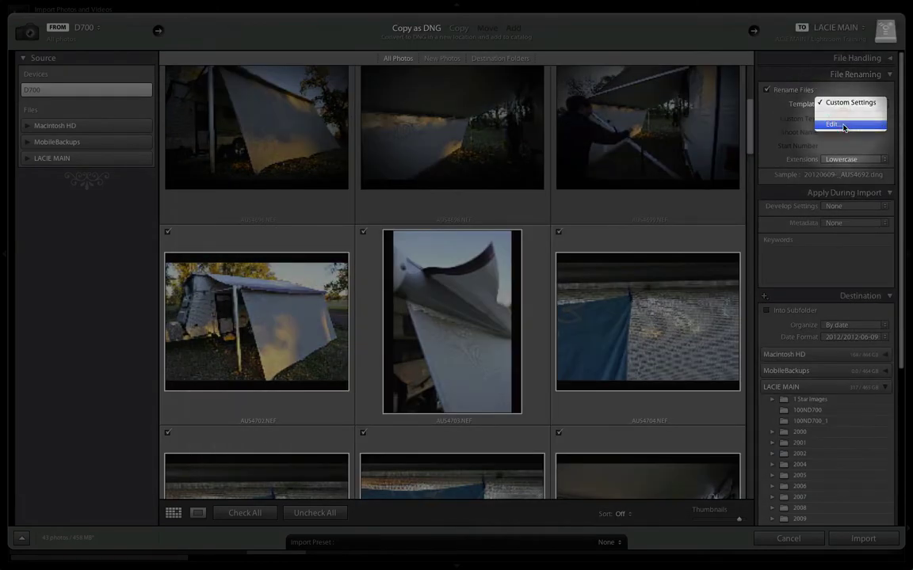
pyautogui.click(844, 125)
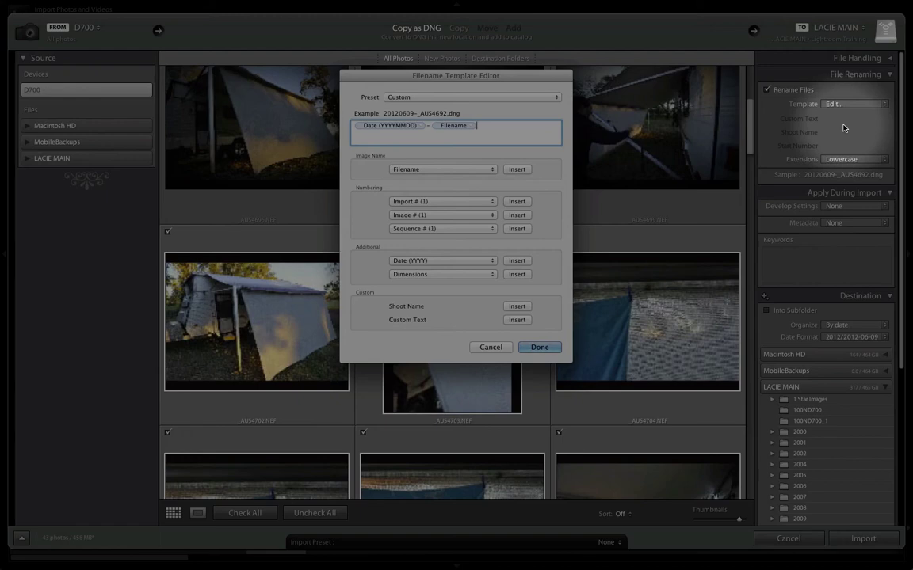
pyautogui.click(544, 348)
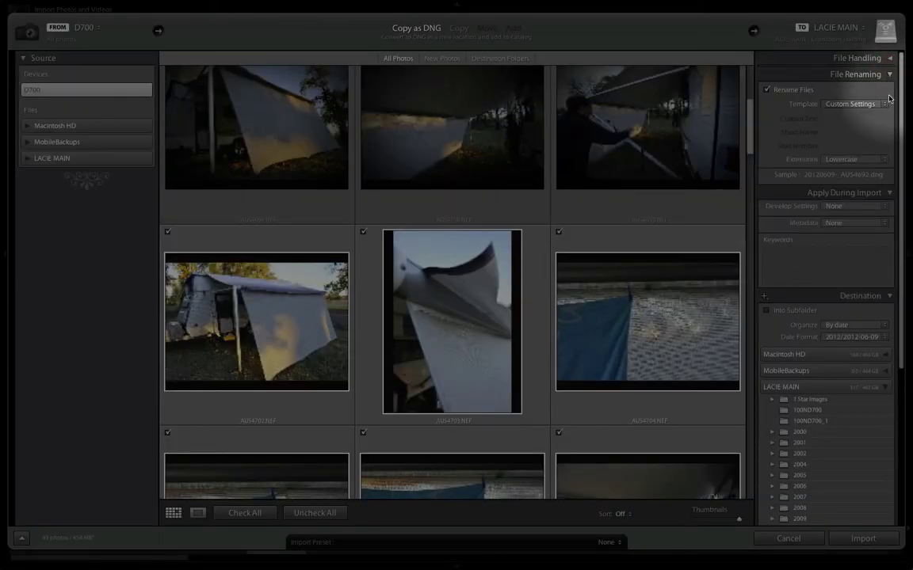
# Collapse the file renaming options and apply the Basic Copyright metadata preset to the import.
pyautogui.click(888, 73)
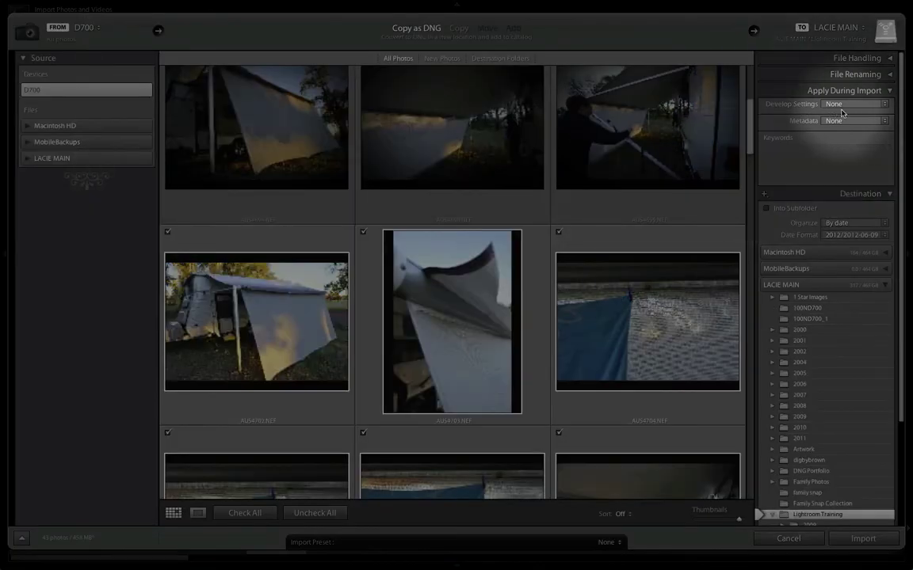
pyautogui.click(885, 123)
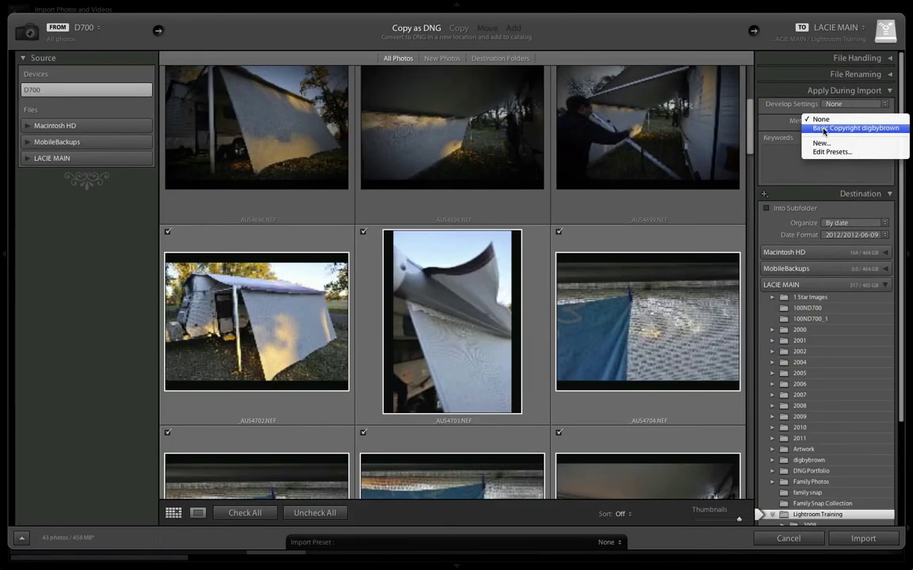
pyautogui.click(824, 130)
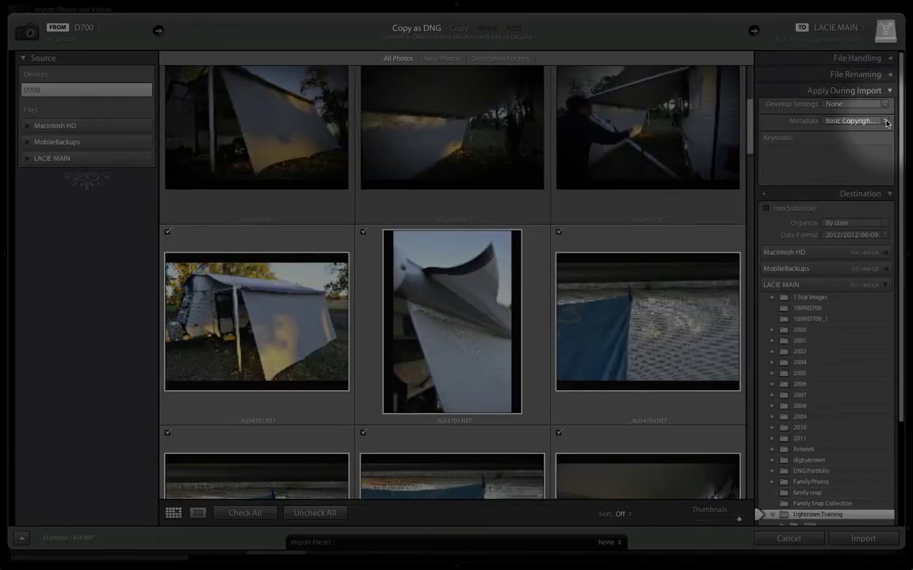
# Start a new metadata preset, cancel it and reapply the Basic Copyright preset.
pyautogui.click(850, 121)
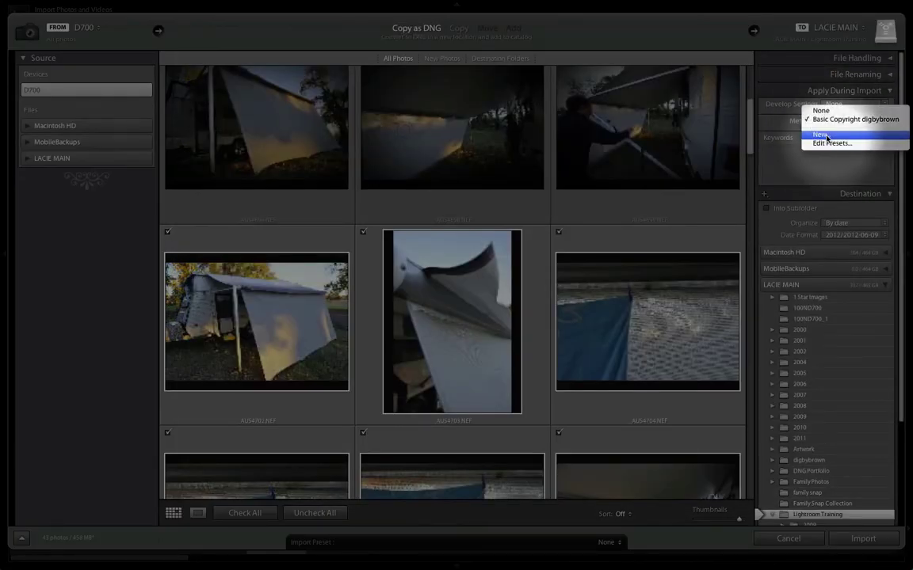
pyautogui.click(742, 121)
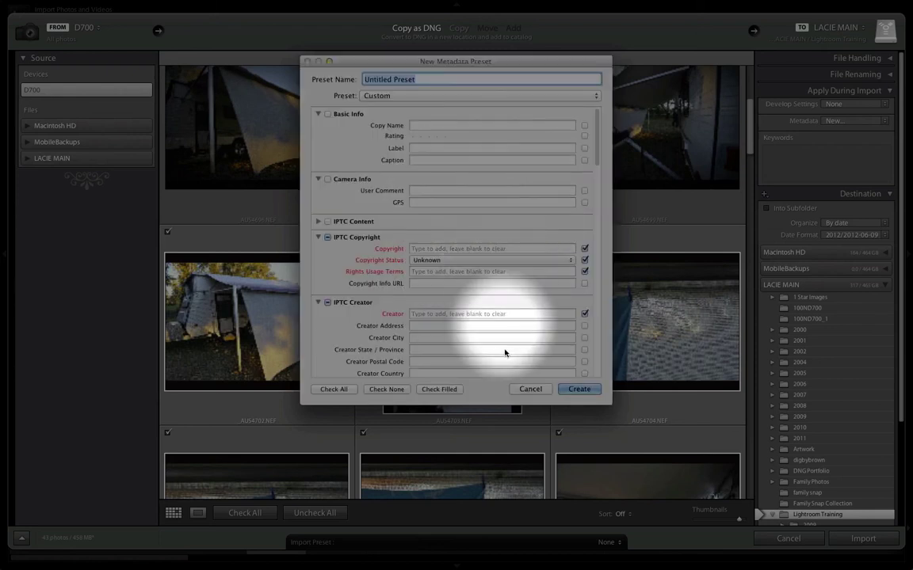
pyautogui.click(530, 389)
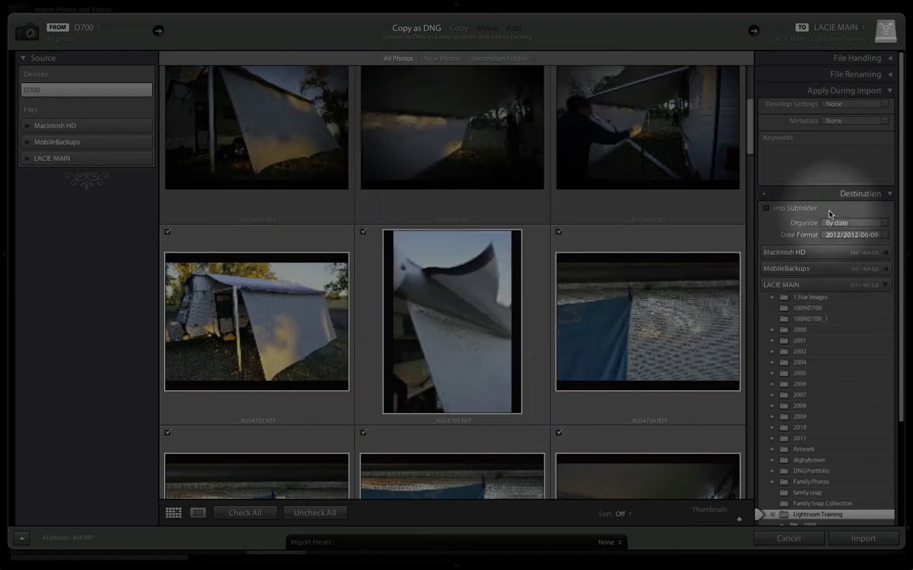
pyautogui.click(844, 121)
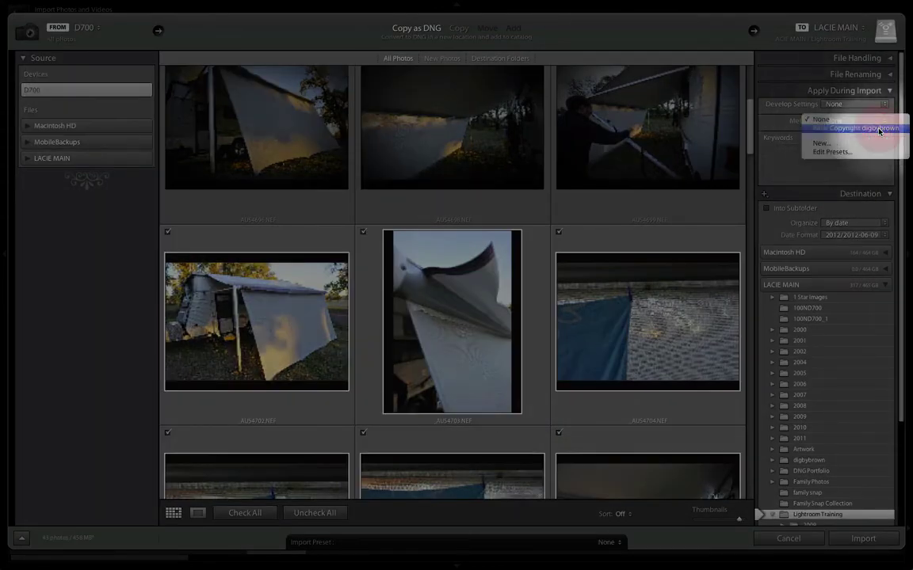
pyautogui.click(864, 129)
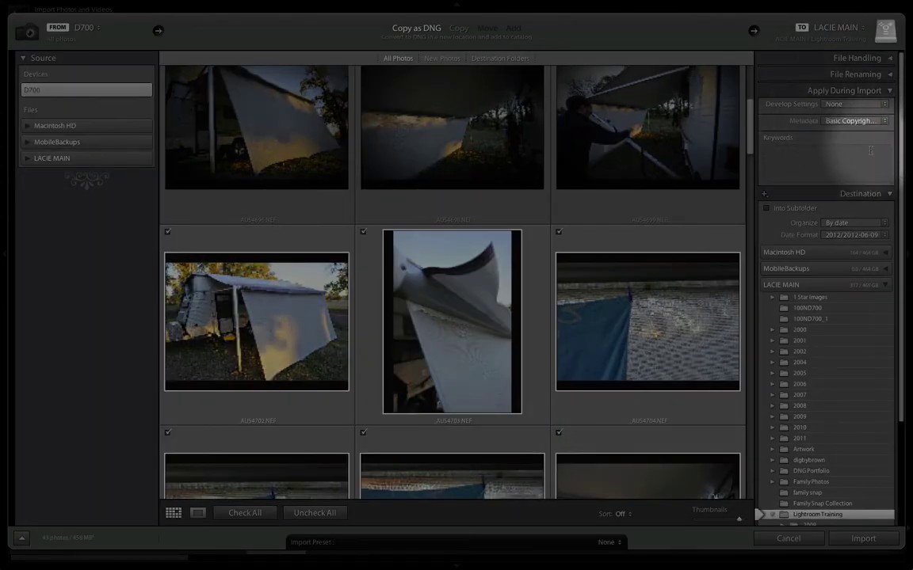
# Add the import keywords "Caravans, awning, Johno Trailers".
pyautogui.click(767, 153)
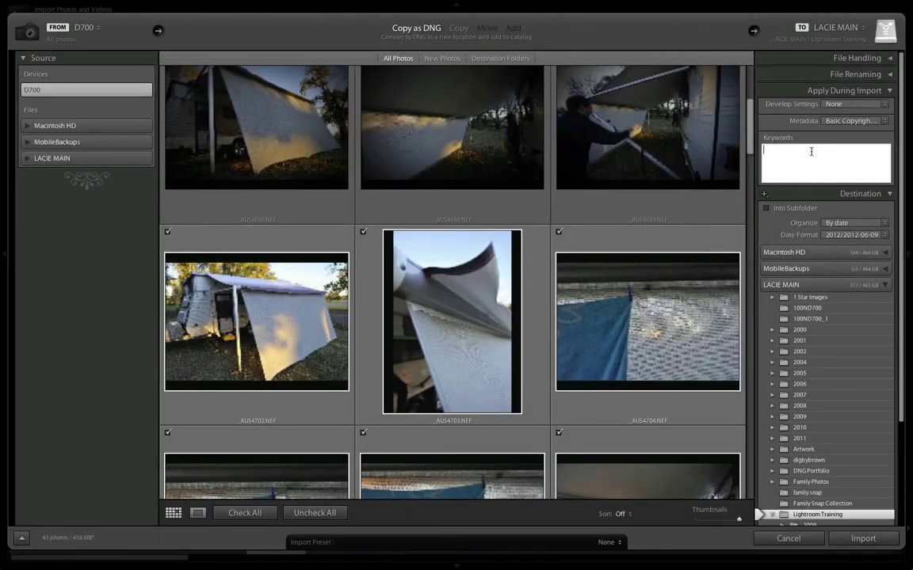
pyautogui.write('Cars')
pyautogui.press('BackSpace')
pyautogui.write('avans,')
pyautogui.write('awning, Johno Trailers')
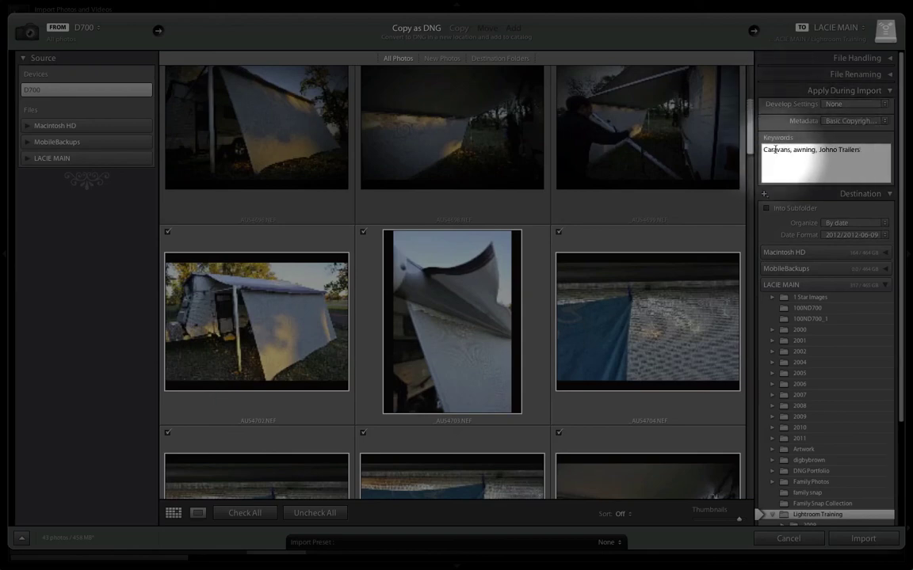
# Check the dated destination folders under Lightroom Training and import the selected photos.
pyautogui.click(891, 91)
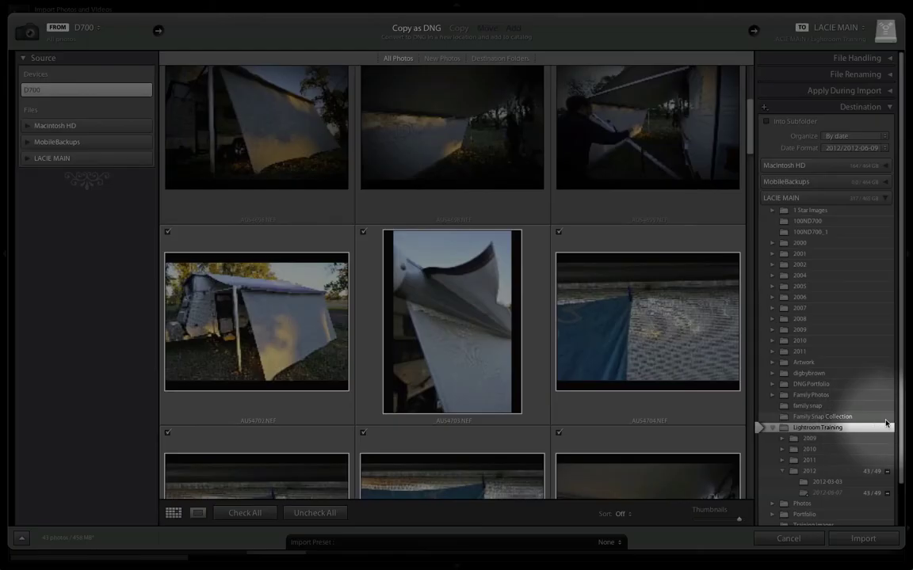
pyautogui.scroll(-2, 902, 458)
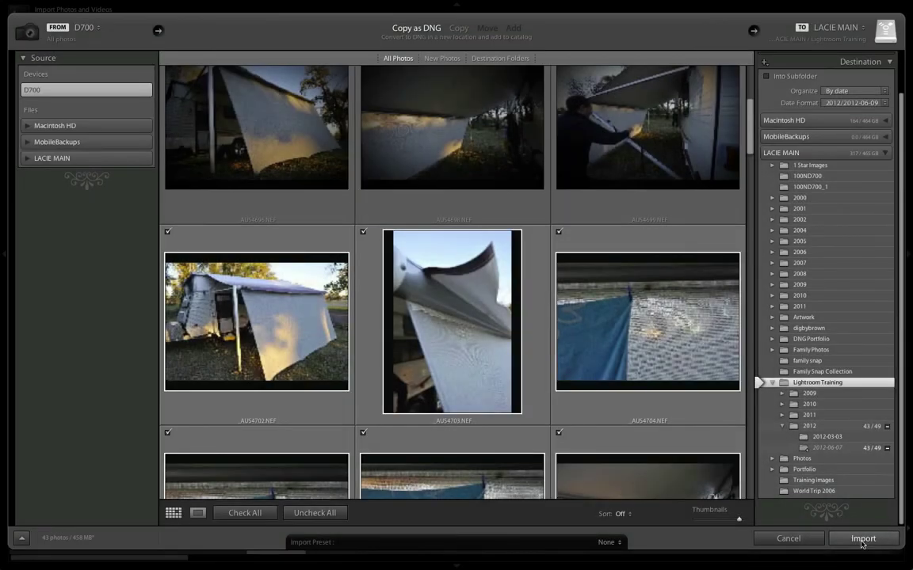
pyautogui.click(862, 539)
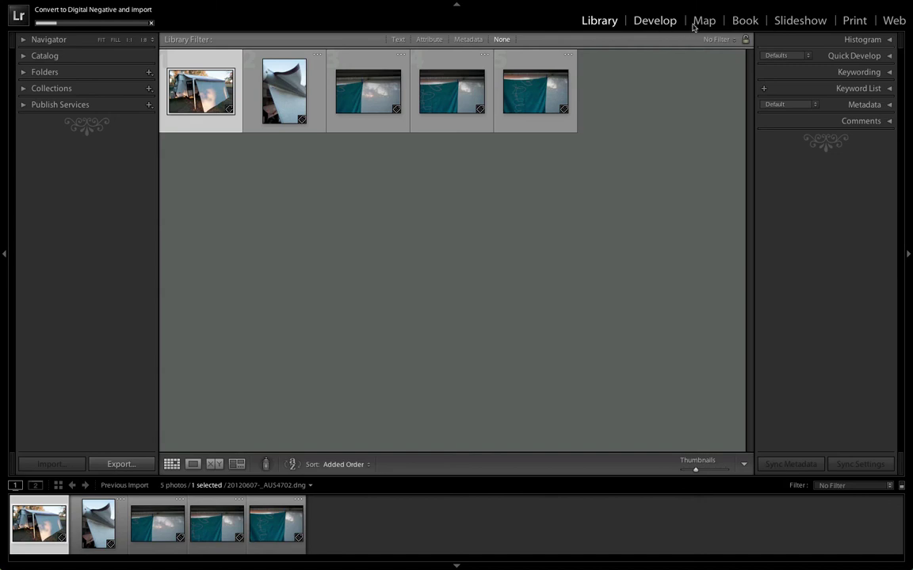
# View the first imported photo in Develop, return to the Library and look through the imported thumbnails.
pyautogui.click(660, 24)
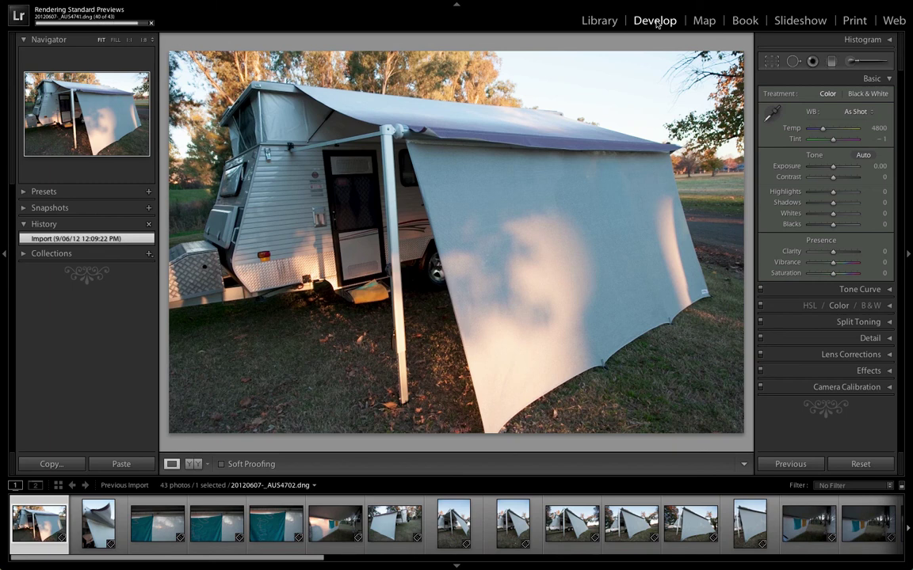
pyautogui.click(600, 22)
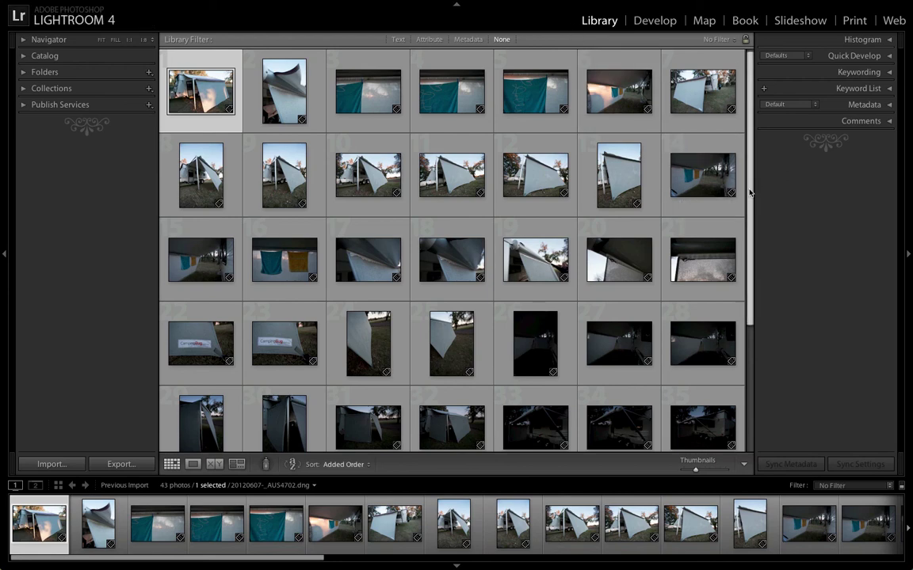
pyautogui.moveTo(752, 191); pyautogui.dragTo(766, 336)
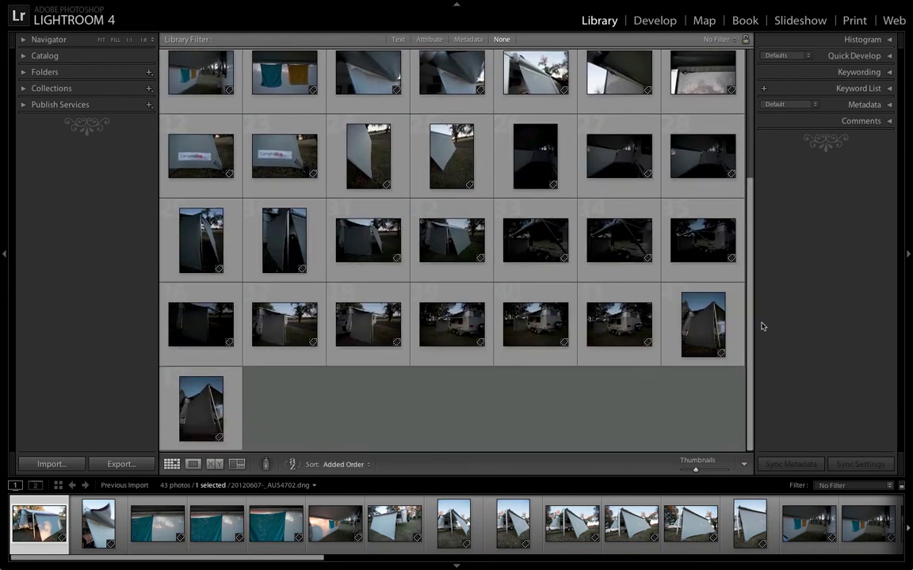